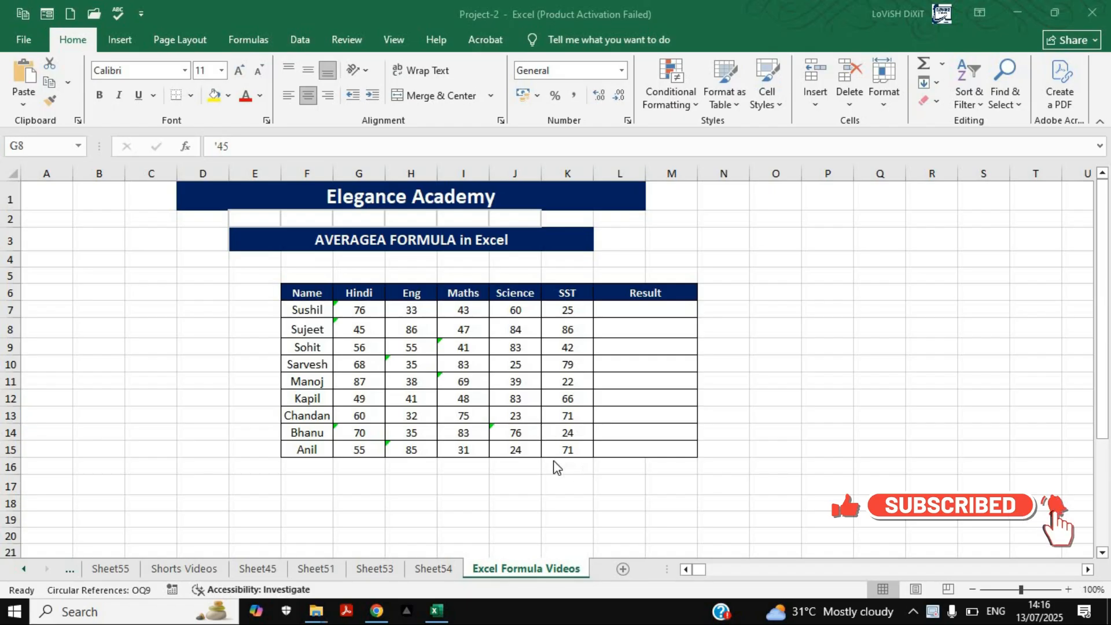
Examine which marks in the Hindi, Eng and Maths columns are stored as text, comparing them with the plain numeric marks
{"action": "left_click", "coordinate": [366, 313]}
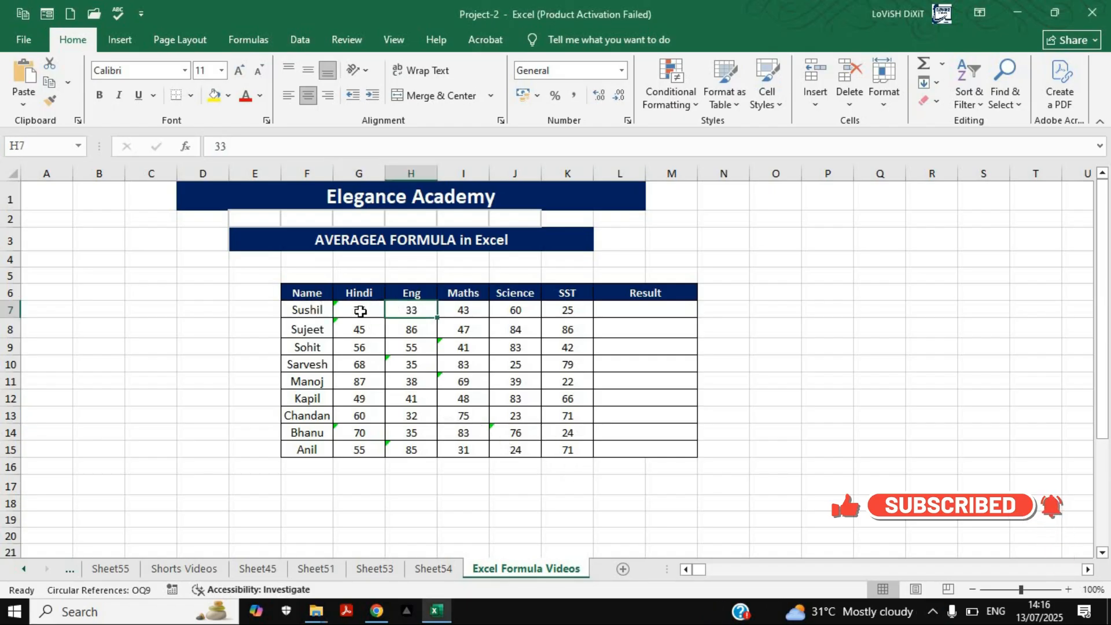
{"action": "left_click", "coordinate": [355, 328]}
{"action": "left_click", "coordinate": [448, 350]}
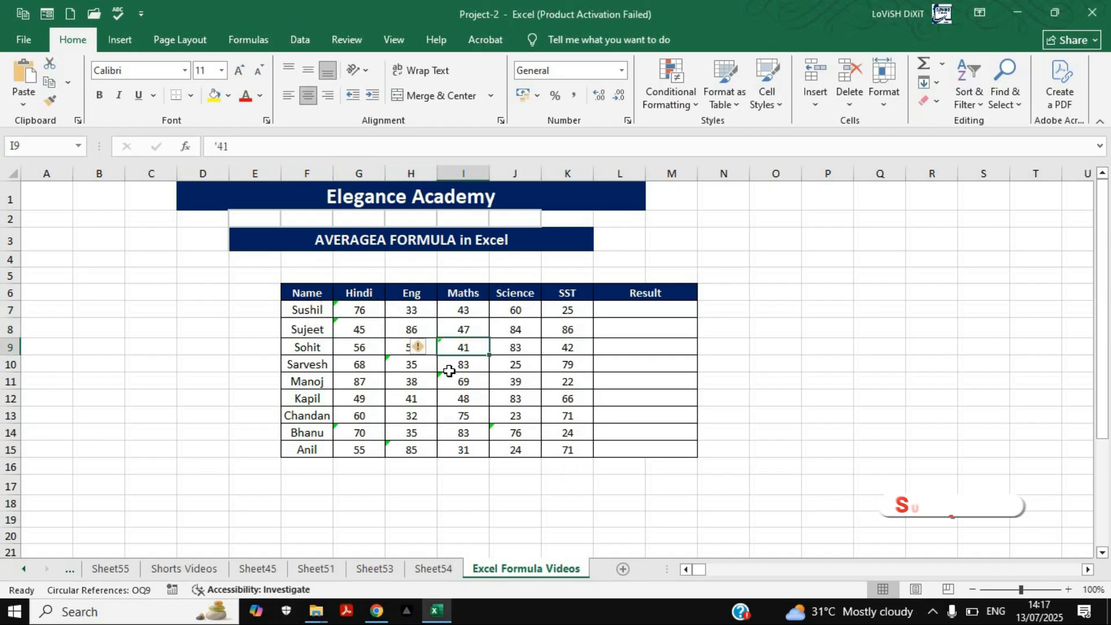
{"action": "left_click", "coordinate": [446, 365]}
{"action": "left_click", "coordinate": [402, 365]}
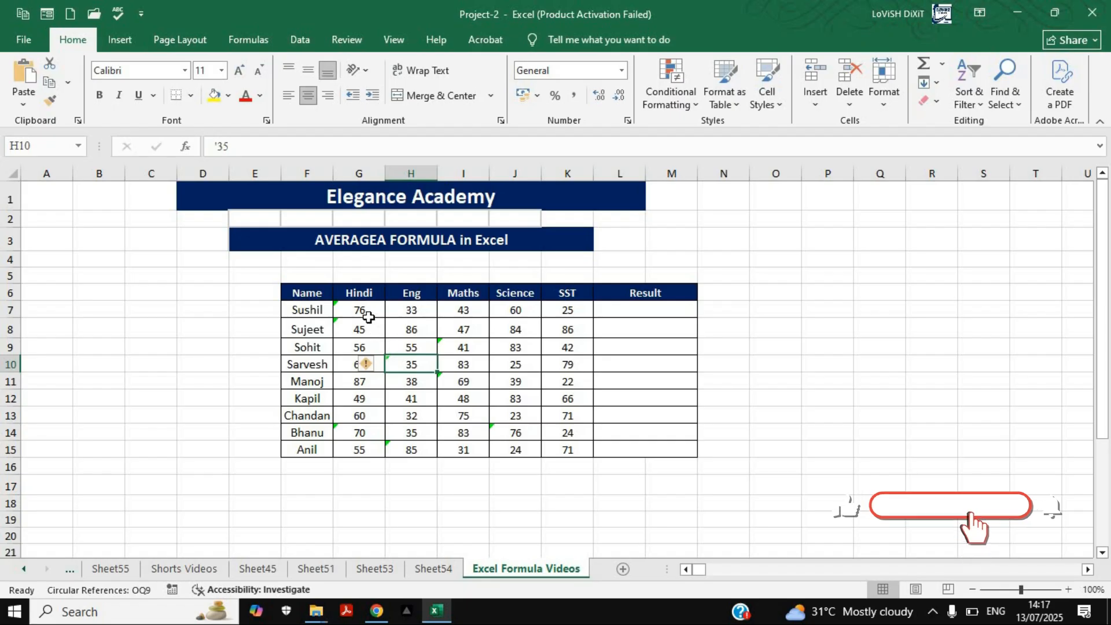
{"action": "left_click", "coordinate": [357, 331]}
{"action": "left_click", "coordinate": [372, 312]}
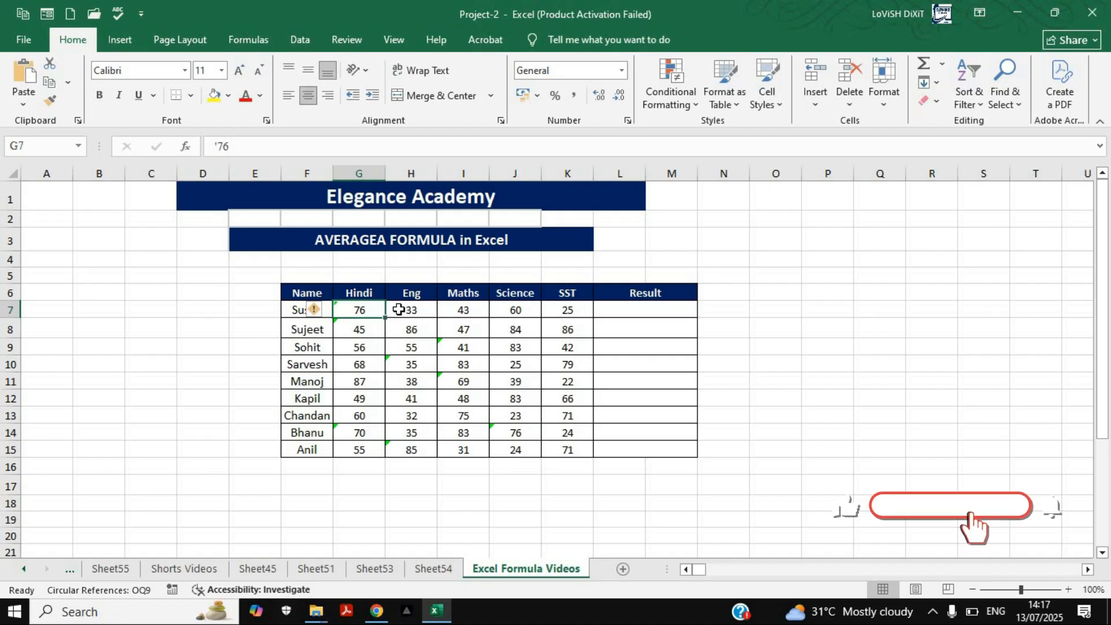
{"action": "left_click", "coordinate": [344, 346]}
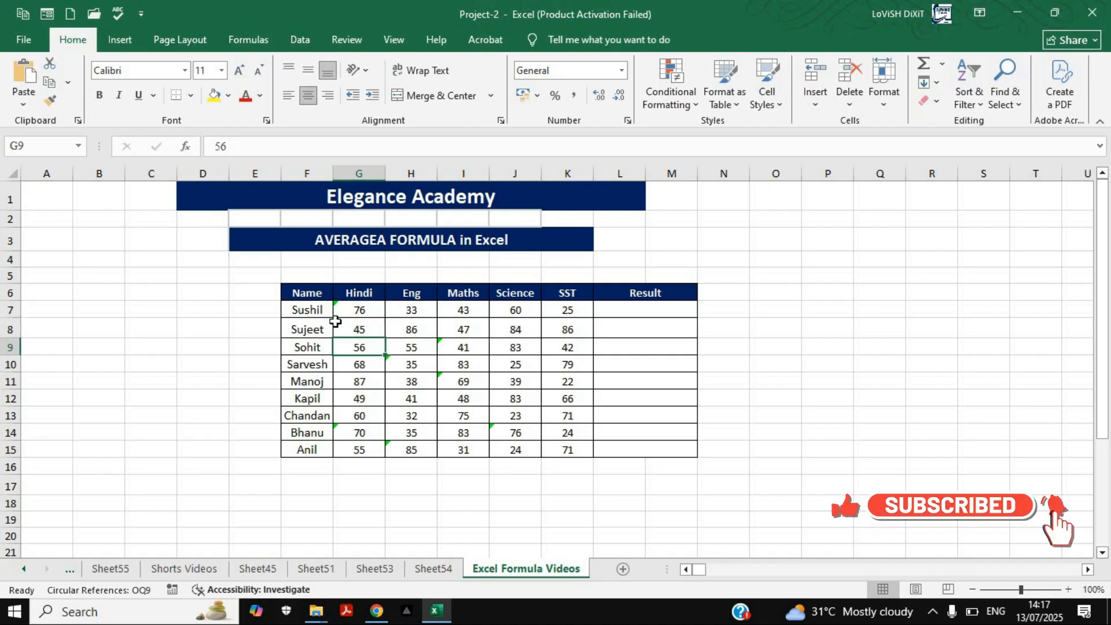
Enter =AVERAGEA(G7:K7) in Result cell L7 and fill the formula down through row 15
{"action": "left_click", "coordinate": [641, 309]}
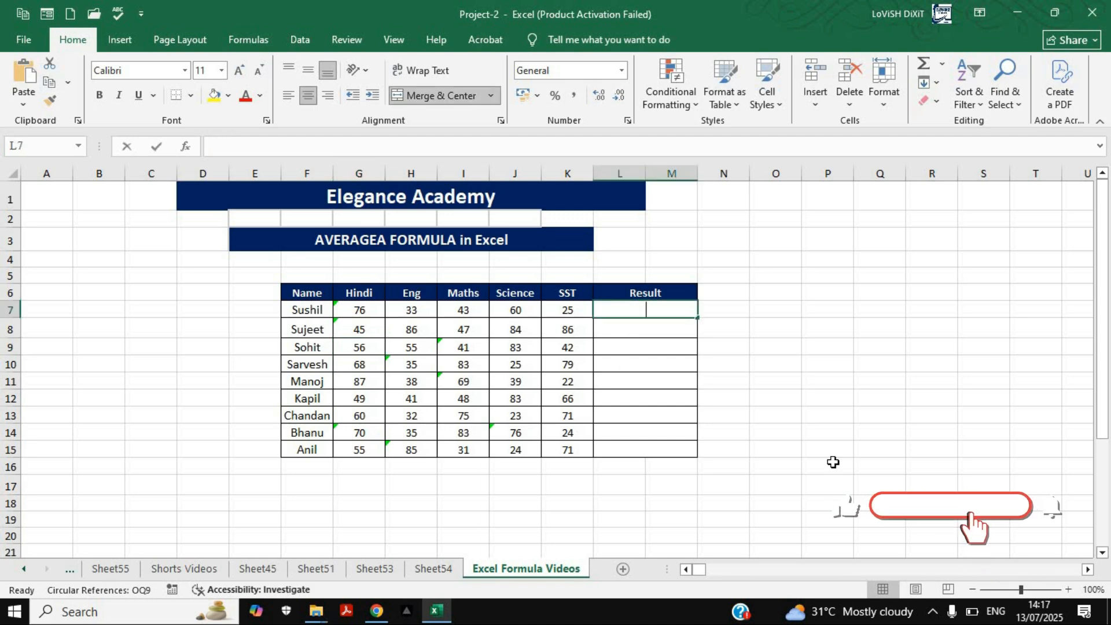
{"action": "type", "text": "=avera"}
{"action": "key", "text": "Down"}
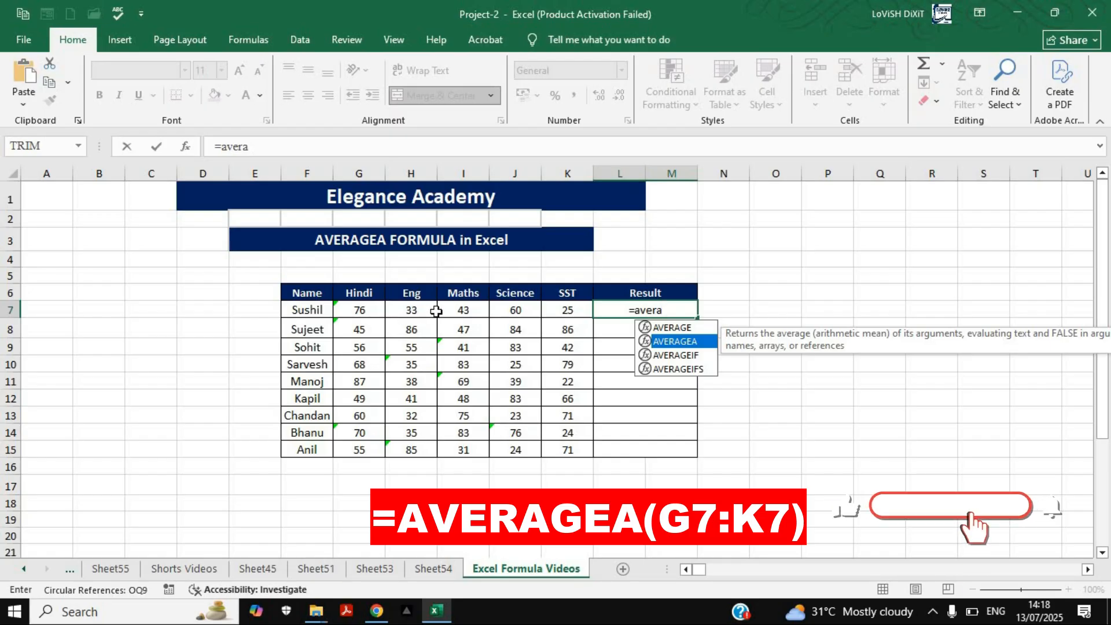
{"action": "key", "text": "Tab"}
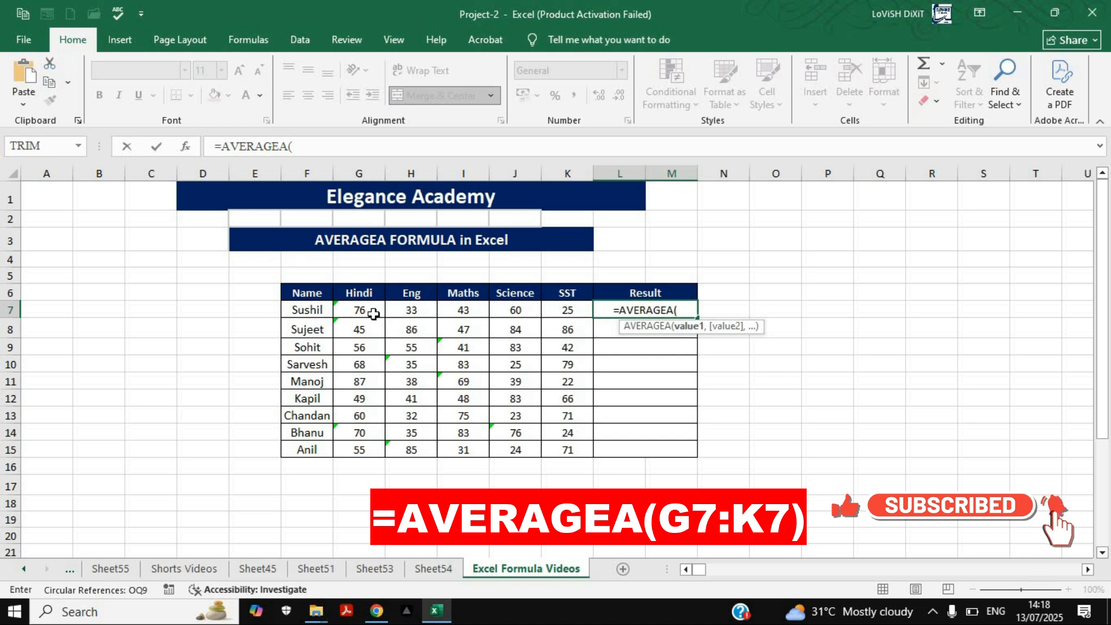
{"action": "left_click_drag", "start_coordinate": [359, 311], "coordinate": [570, 310]}
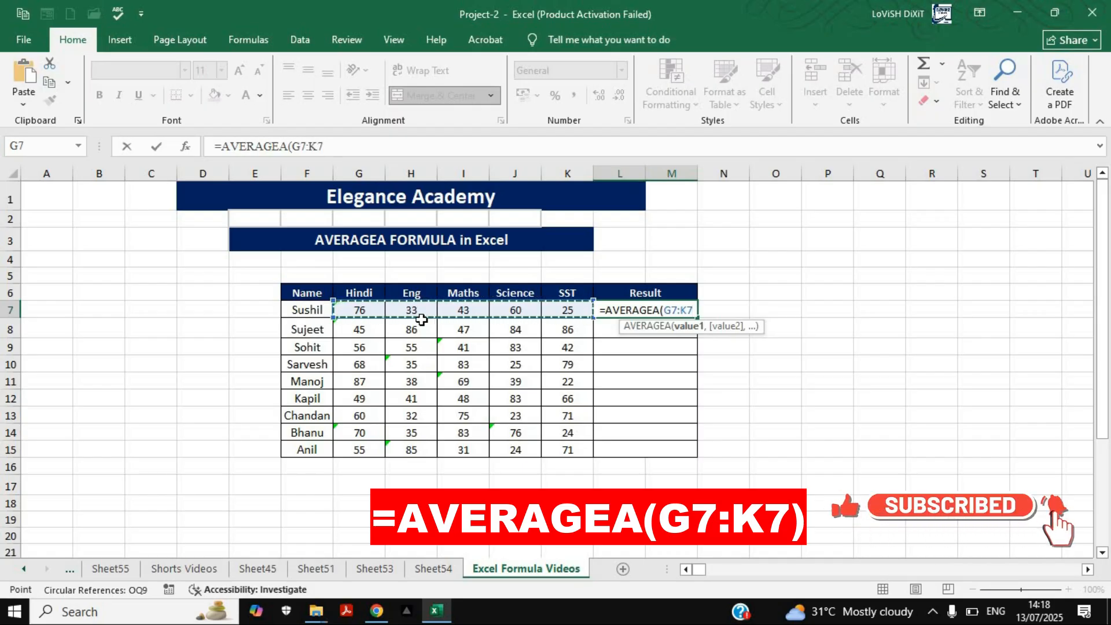
{"action": "type", "text": ")"}
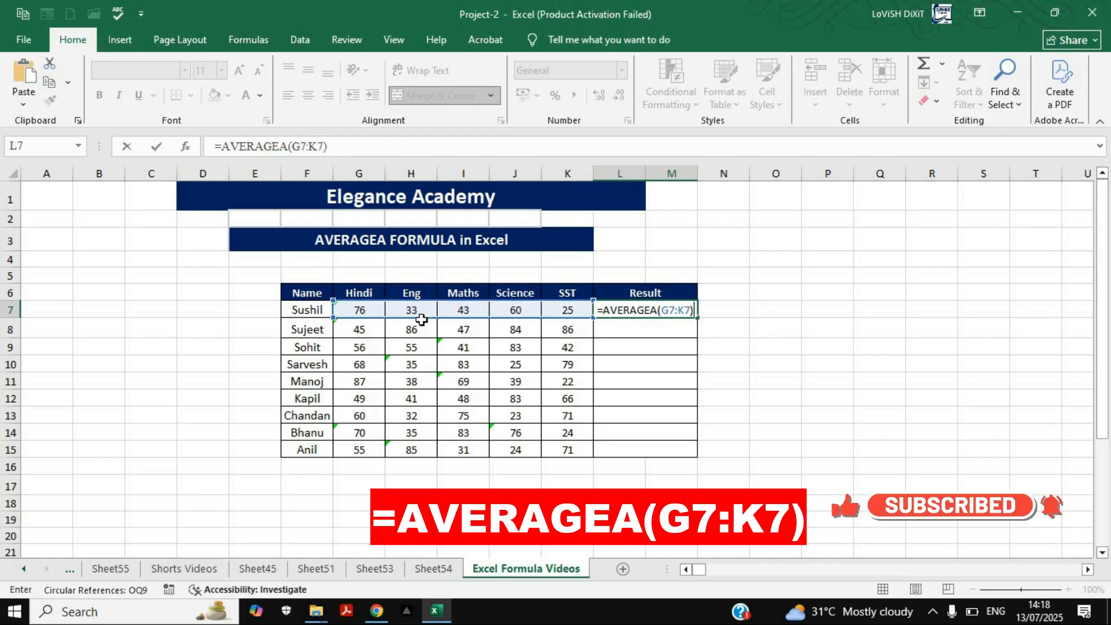
{"action": "key", "text": "Return"}
{"action": "left_click", "coordinate": [649, 309]}
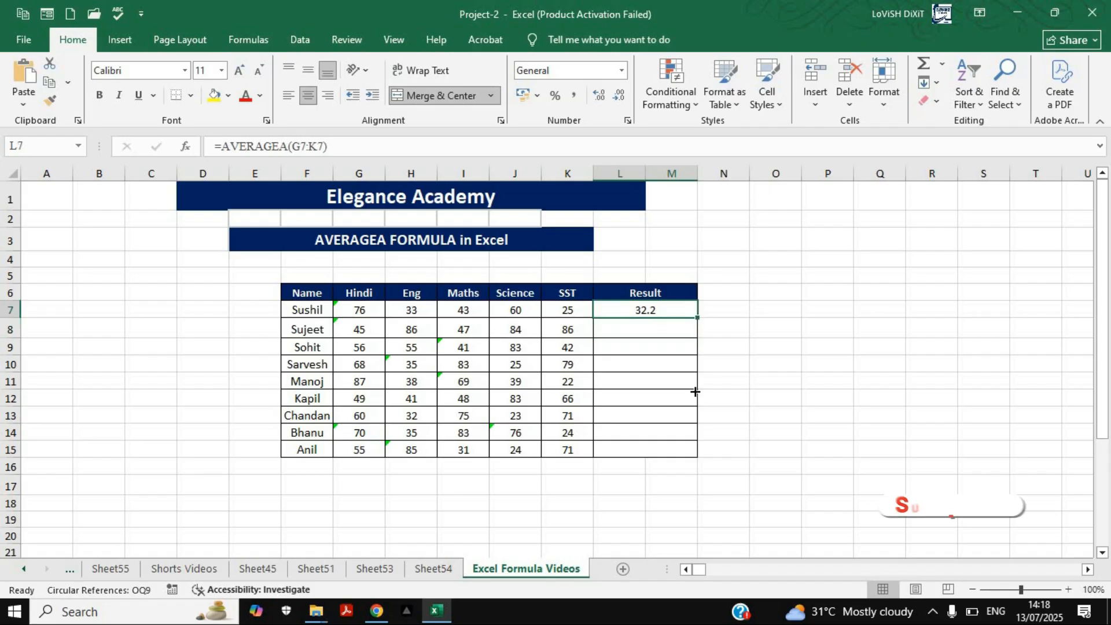
{"action": "left_click_drag", "start_coordinate": [697, 317], "coordinate": [683, 453]}
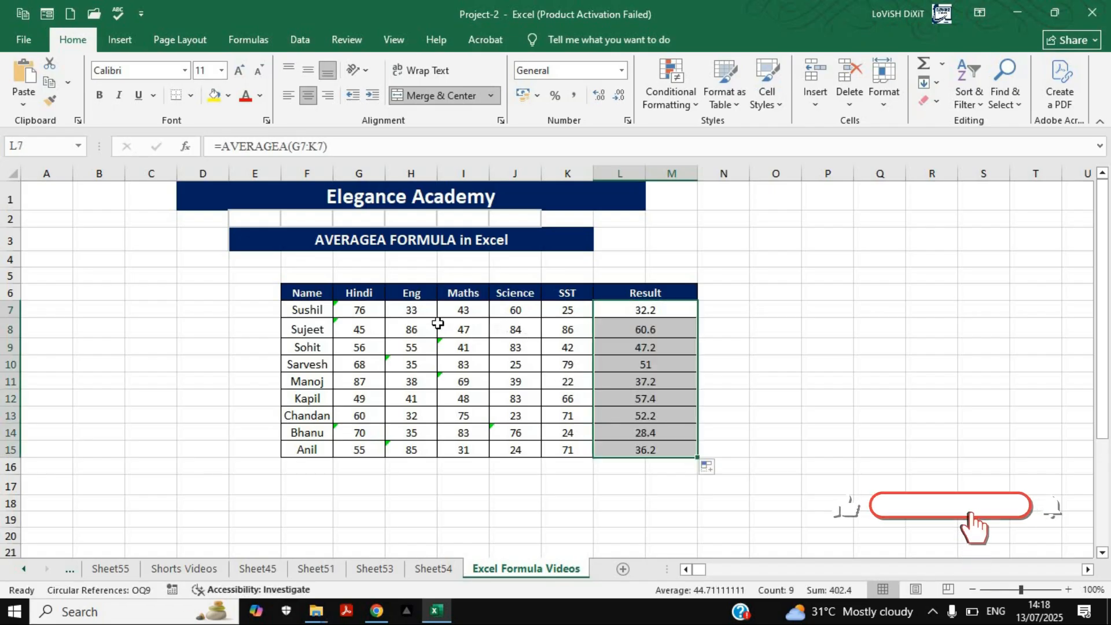
Review the first student's marks in G7:K7 one by one to see which are text and which are numeric
{"action": "left_click", "coordinate": [514, 314]}
{"action": "left_click", "coordinate": [307, 310]}
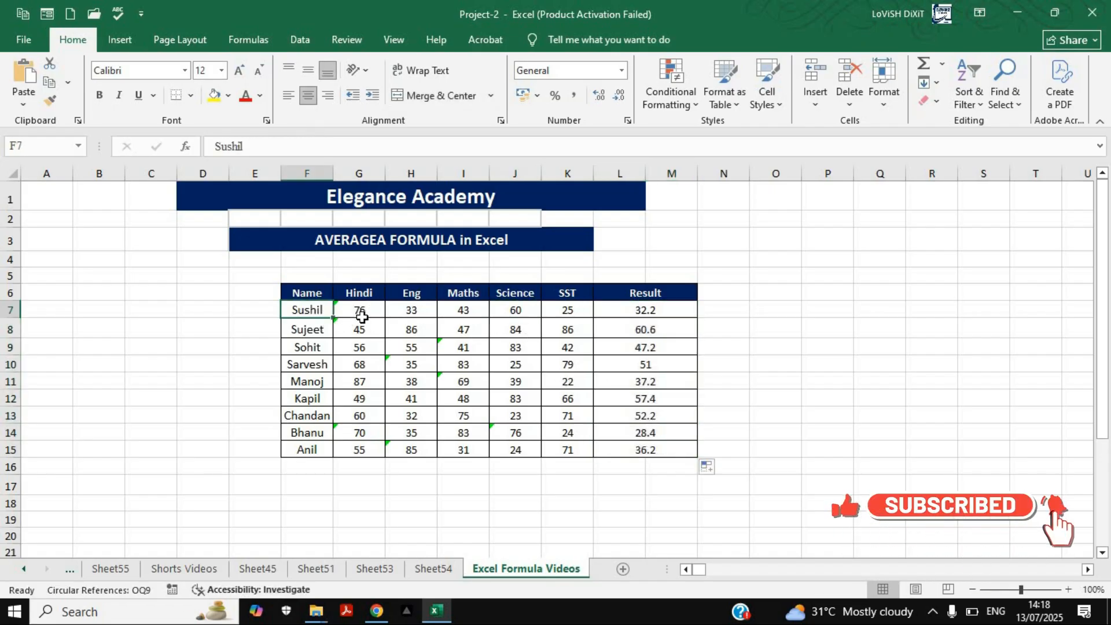
{"action": "key", "text": "Right"}
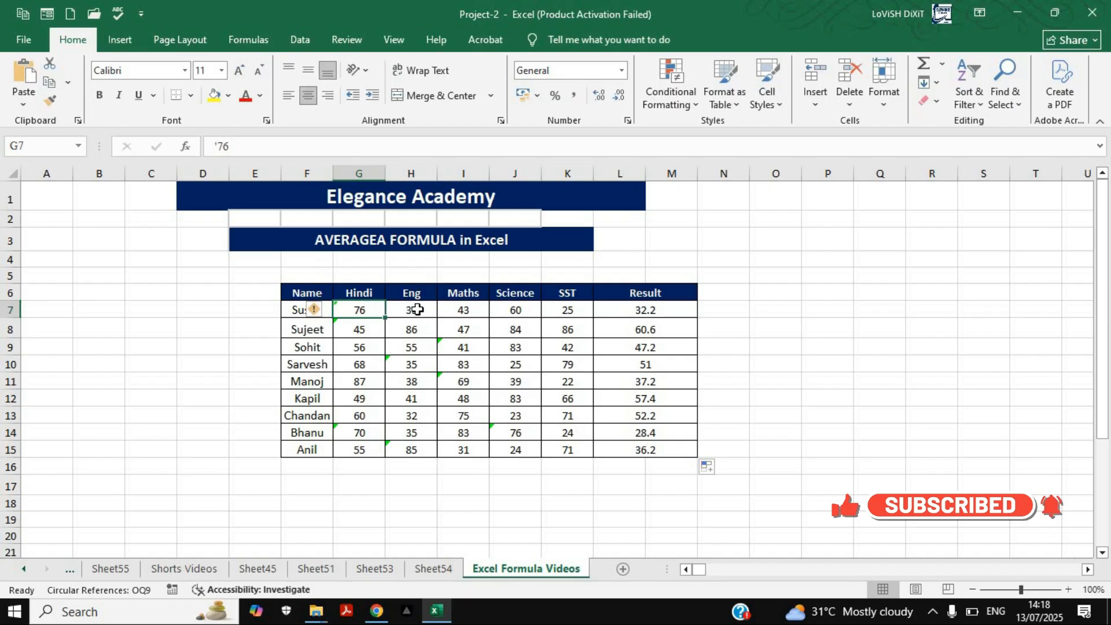
{"action": "key", "text": "Right"}
{"action": "key", "text": "Right"}
{"action": "key", "text": "Right"}
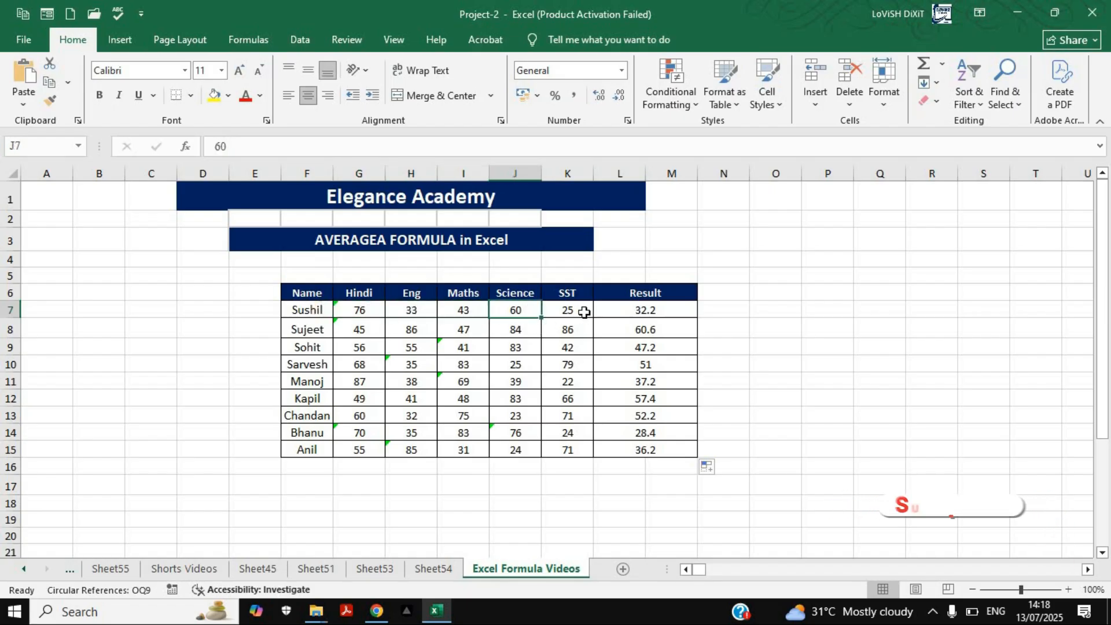
{"action": "key", "text": "Right"}
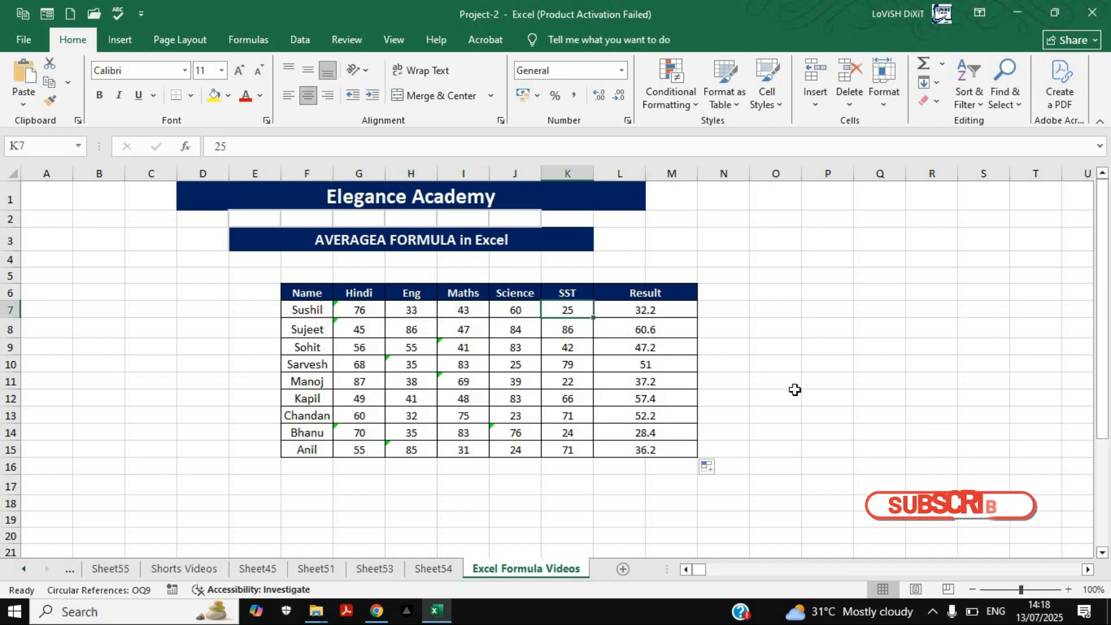
Add the first student's numeric marks in P9 with the formula =H7+I7+J7+K7
{"action": "left_click", "coordinate": [817, 350]}
{"action": "type", "text": "="}
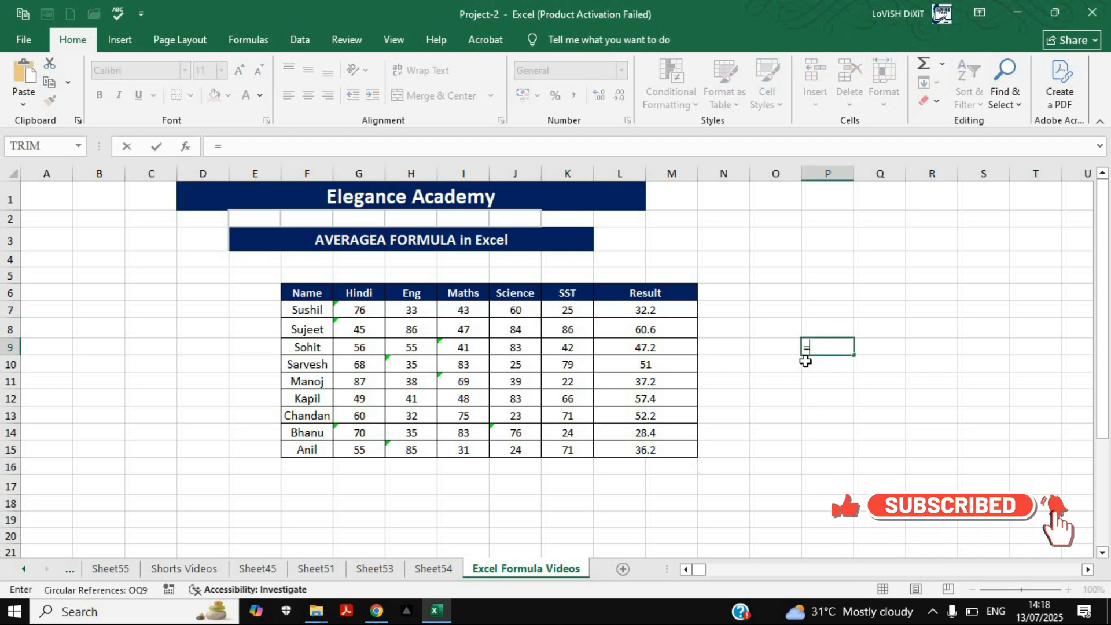
{"action": "left_click", "coordinate": [429, 311]}
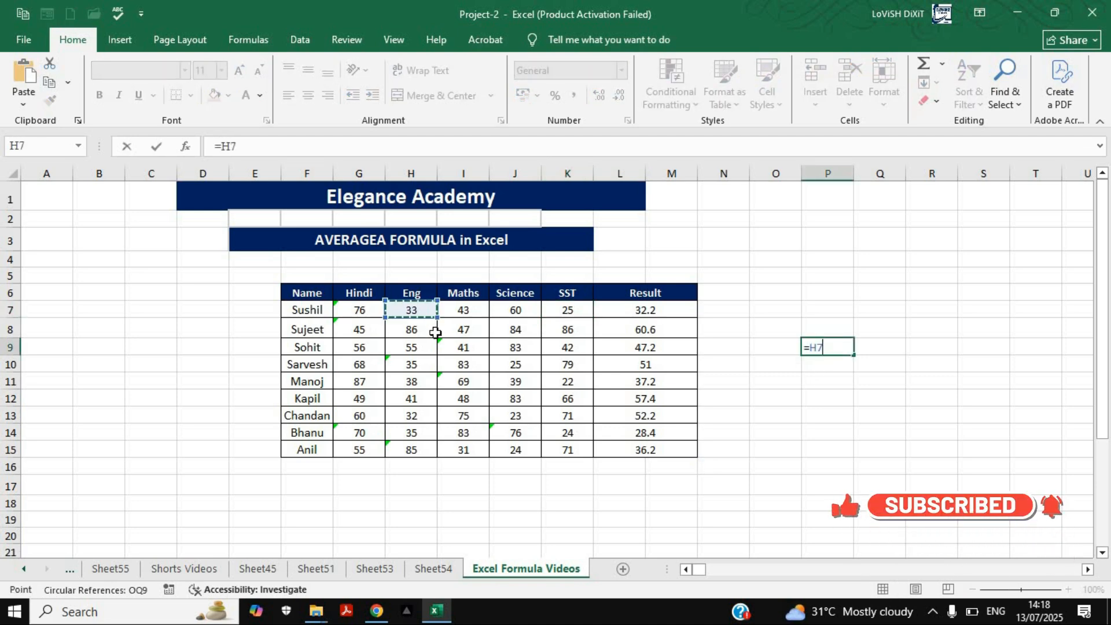
{"action": "type", "text": "+"}
{"action": "left_click", "coordinate": [463, 310]}
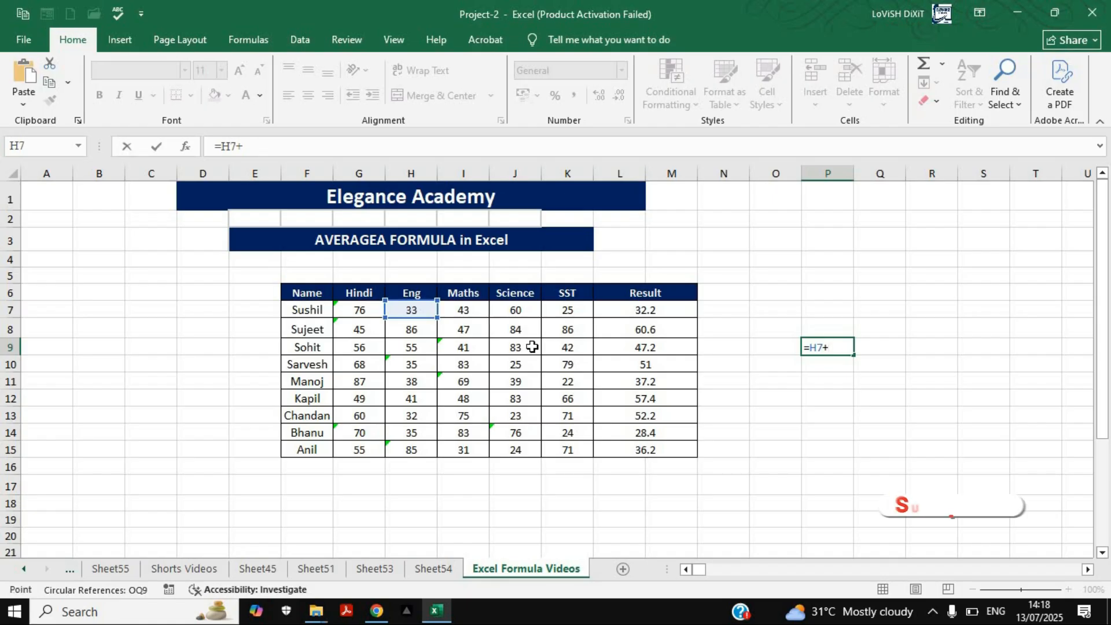
{"action": "type", "text": "+"}
{"action": "left_click", "coordinate": [519, 311]}
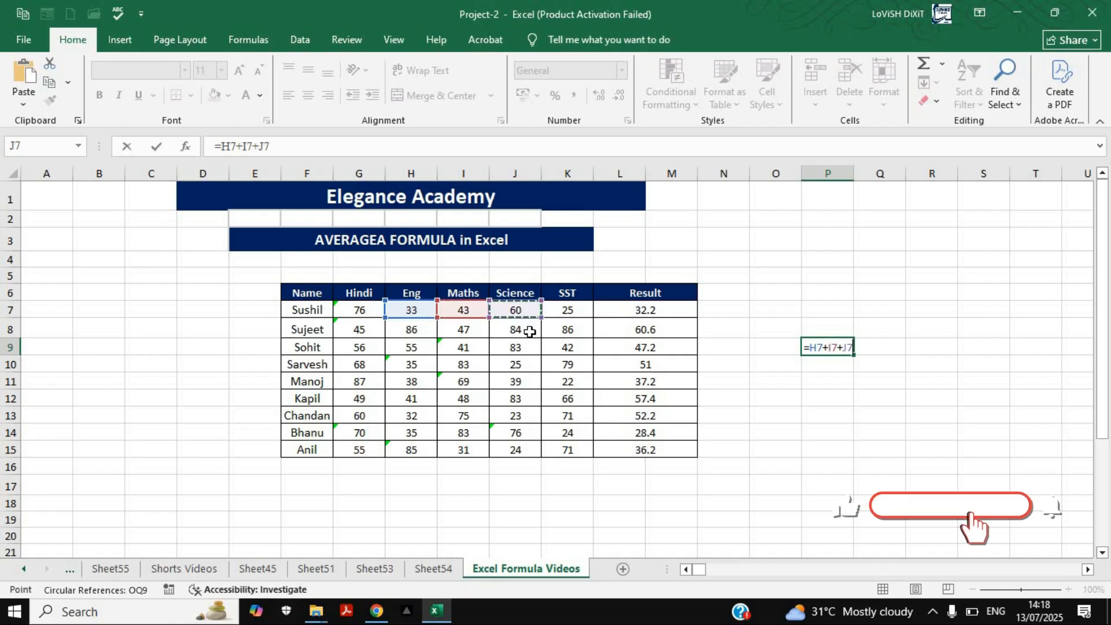
{"action": "type", "text": "+"}
{"action": "left_click", "coordinate": [567, 315]}
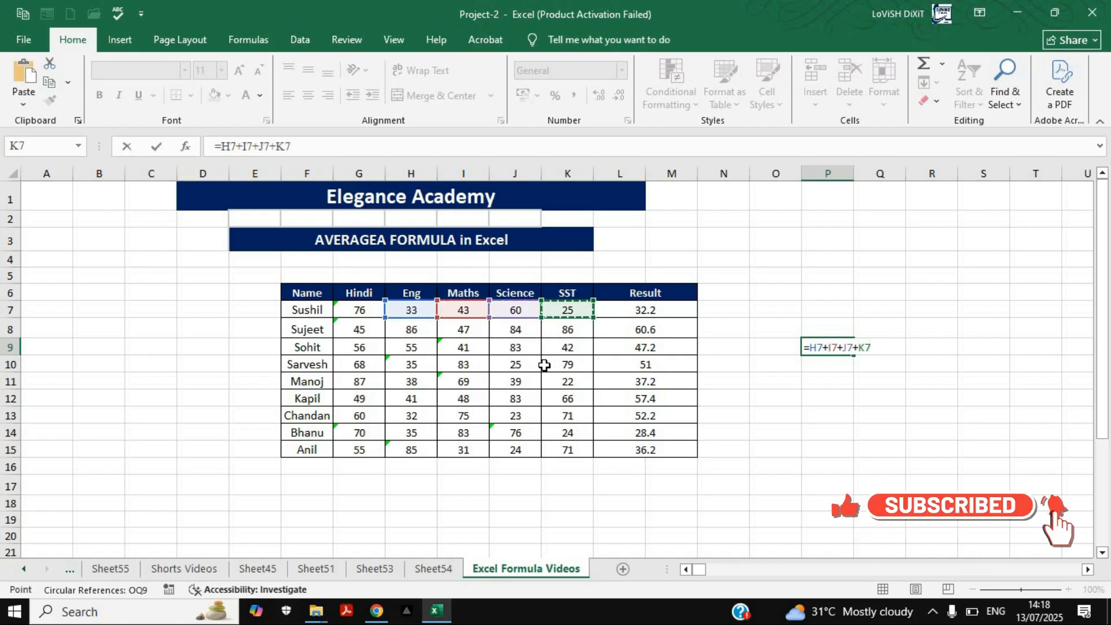
{"action": "key", "text": "Return"}
{"action": "key", "text": "Up"}
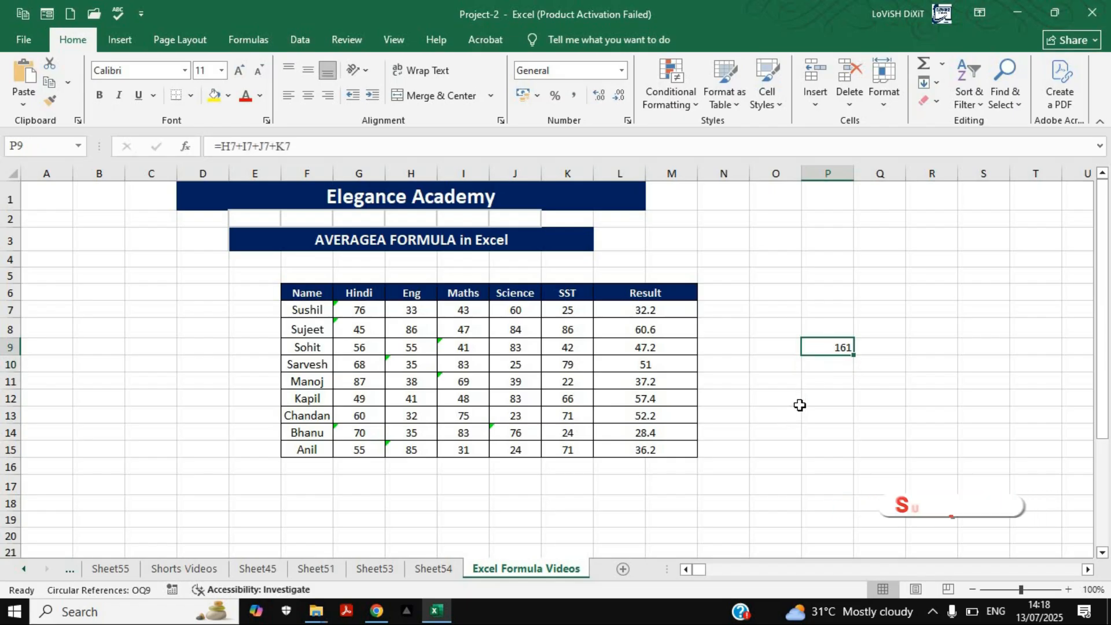
Count the subjects in G7:K7, including the text mark, and enter 5 in P11 as the divisor
{"action": "left_click", "coordinate": [828, 386]}
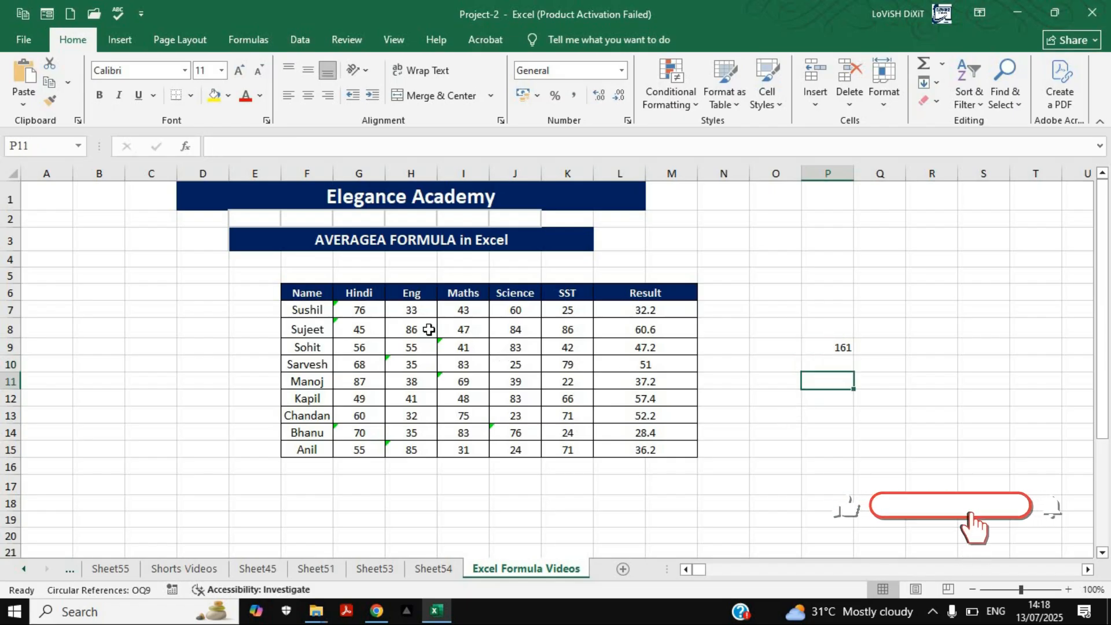
{"action": "left_click", "coordinate": [363, 311]}
{"action": "left_click", "coordinate": [425, 313]}
{"action": "left_click", "coordinate": [479, 313]}
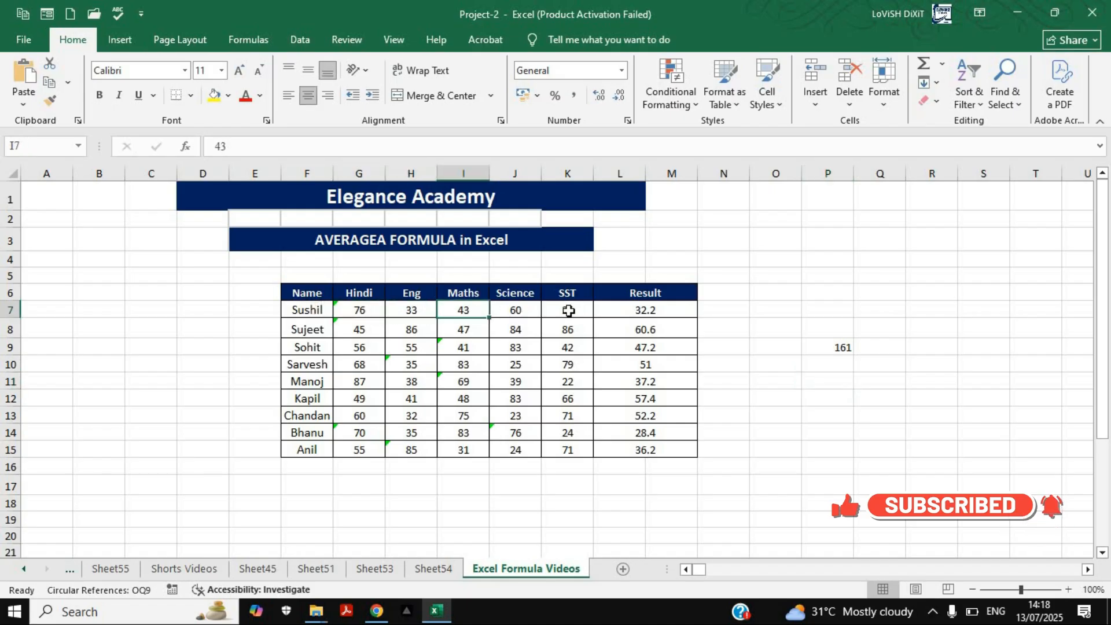
{"action": "left_click", "coordinate": [520, 312]}
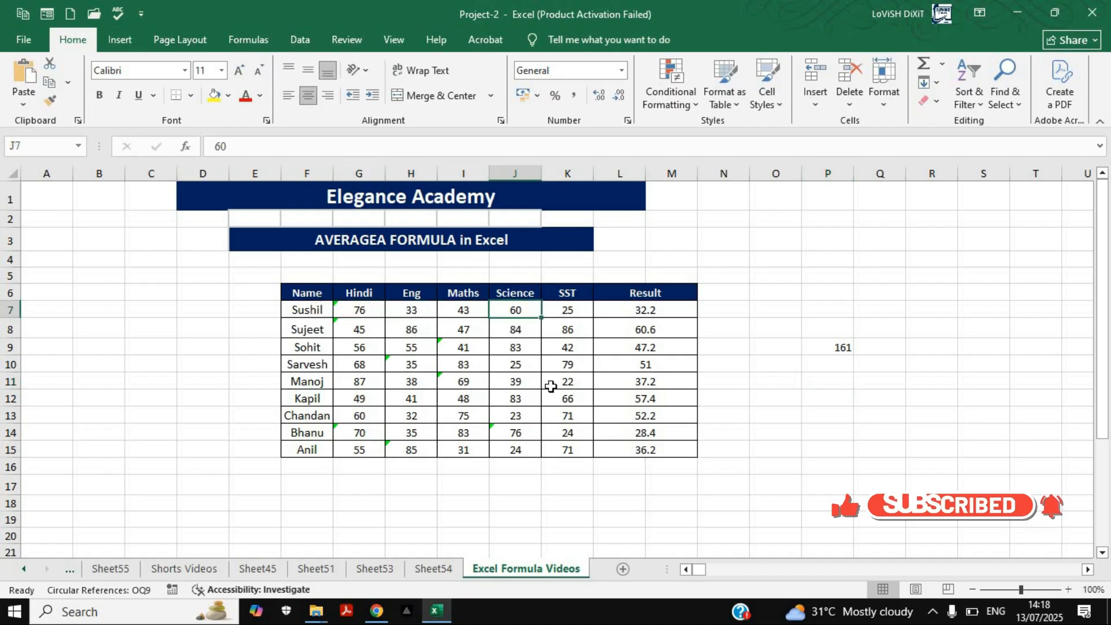
{"action": "left_click", "coordinate": [361, 310]}
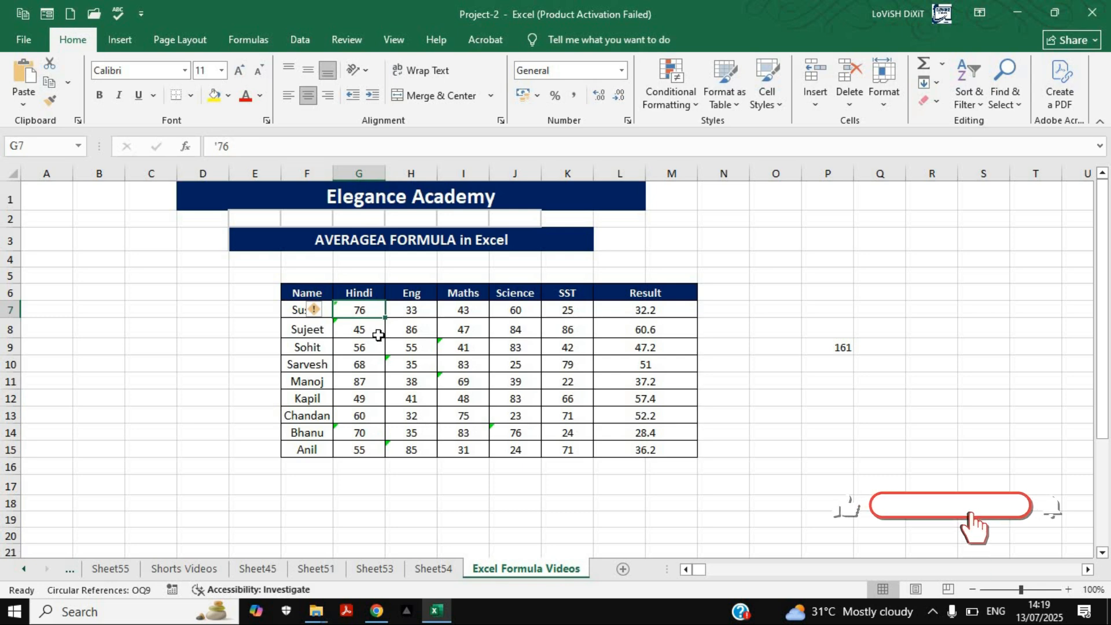
{"action": "left_click", "coordinate": [838, 381]}
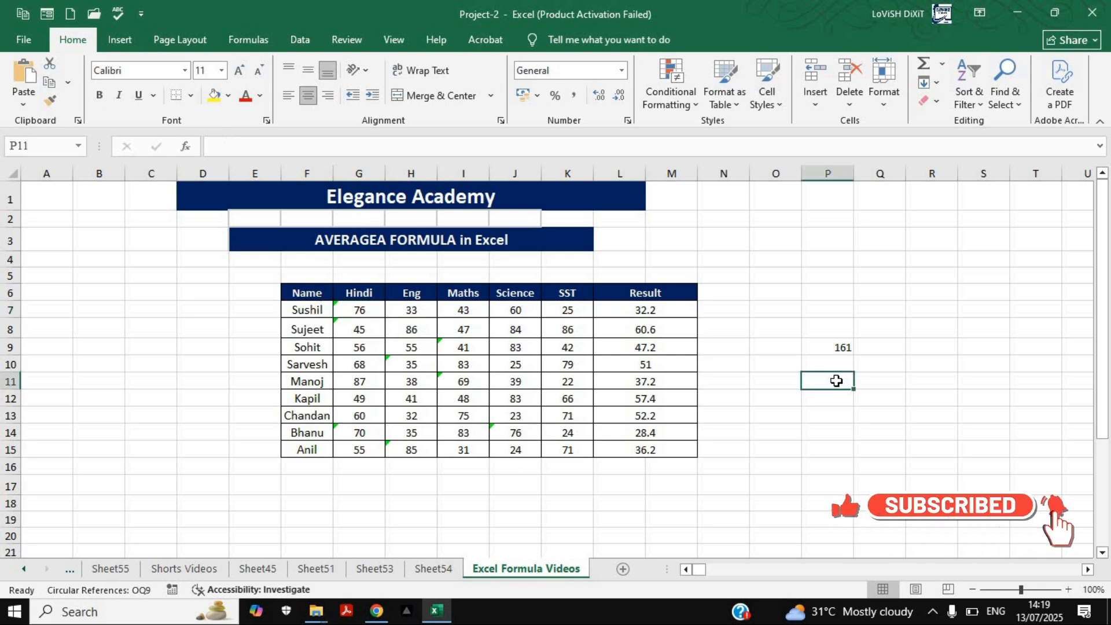
{"action": "type", "text": "5"}
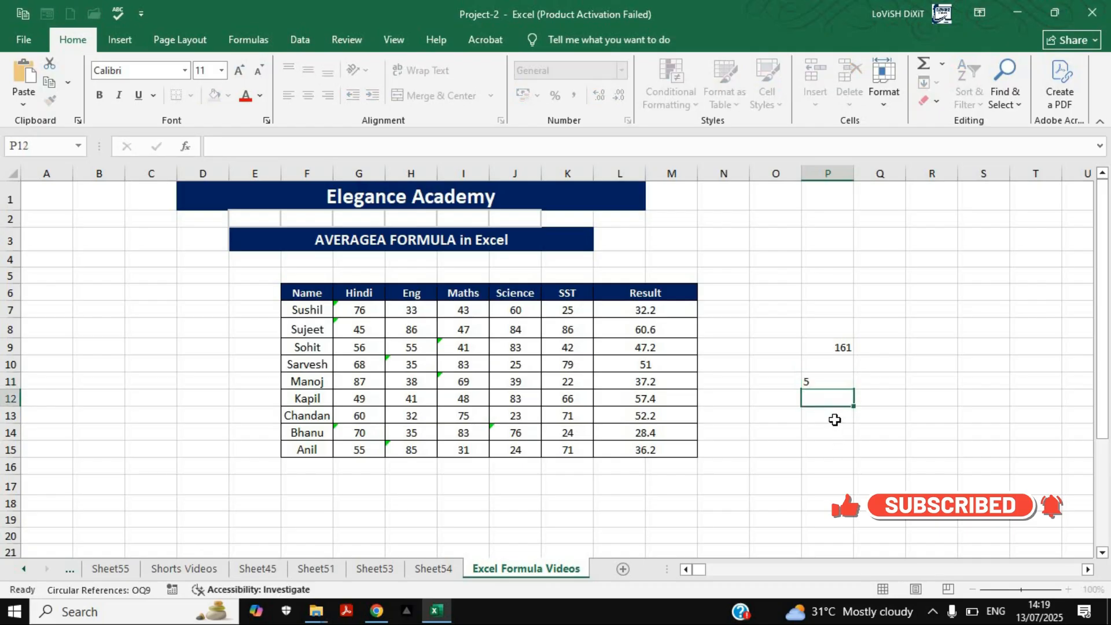
Divide the sum by the subject count in P13 with the formula =P9/P11
{"action": "left_click", "coordinate": [834, 421]}
{"action": "type", "text": "="}
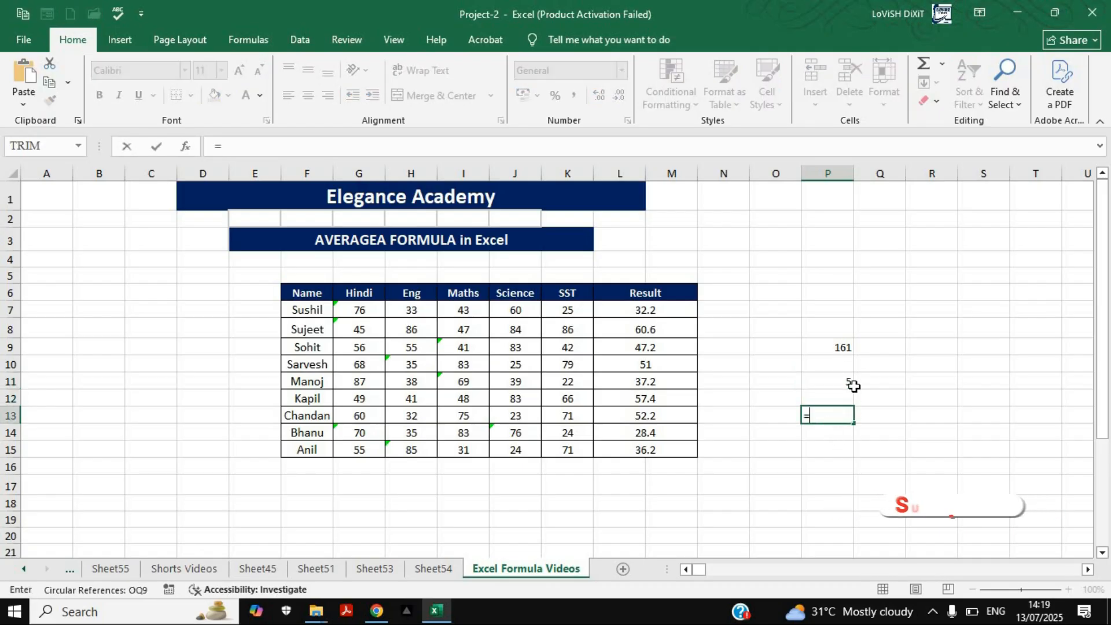
{"action": "left_click", "coordinate": [838, 346]}
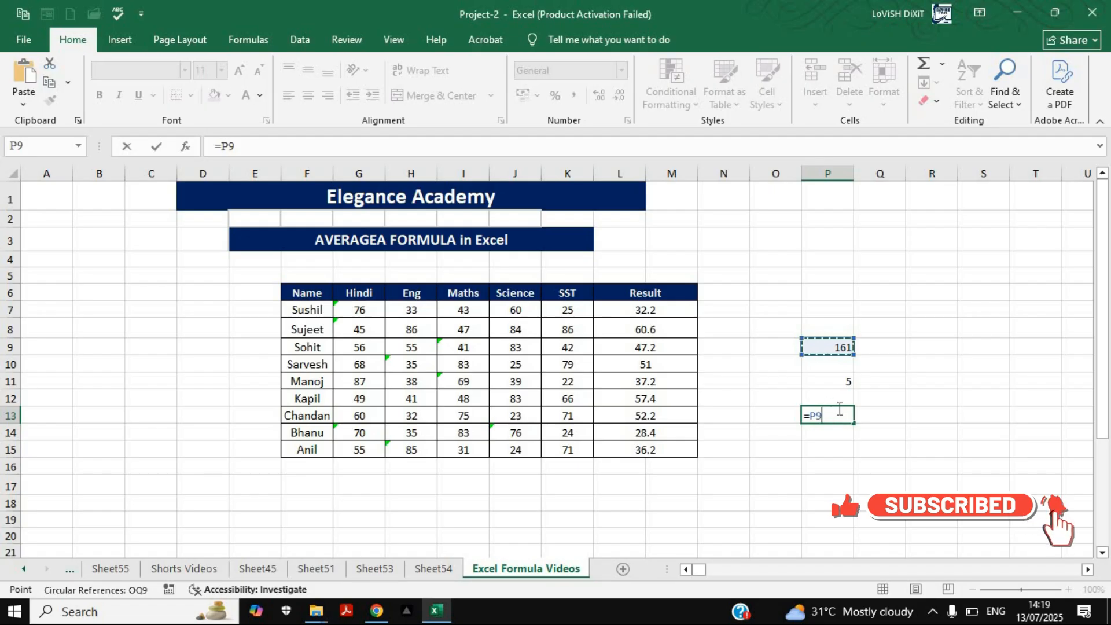
{"action": "type", "text": "/"}
{"action": "left_click", "coordinate": [845, 382]}
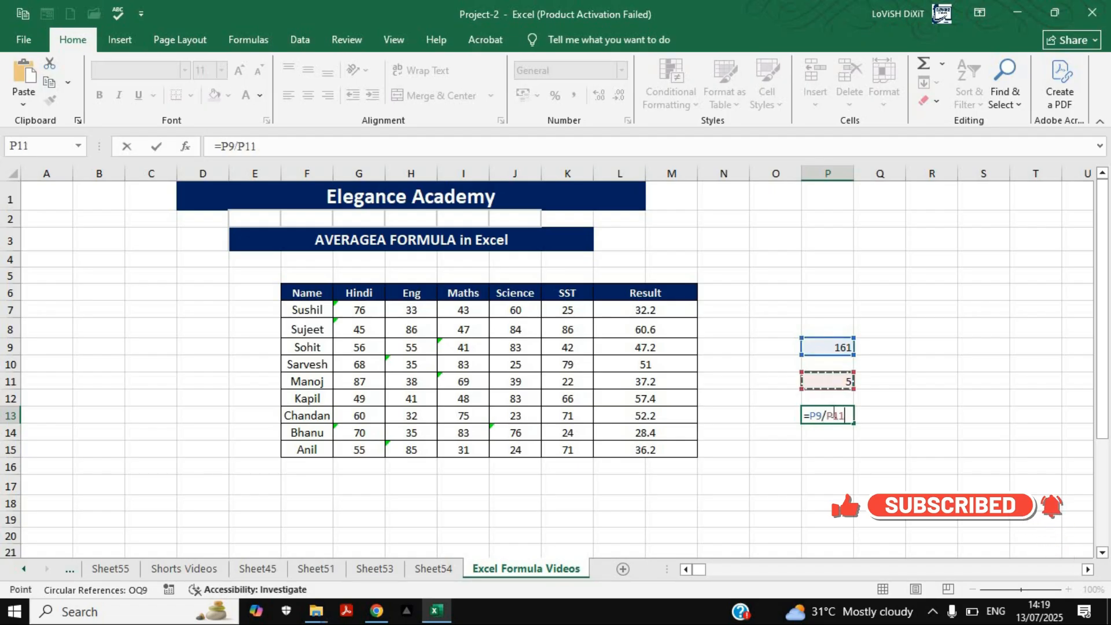
{"action": "key", "text": "Return"}
{"action": "key", "text": "Up"}
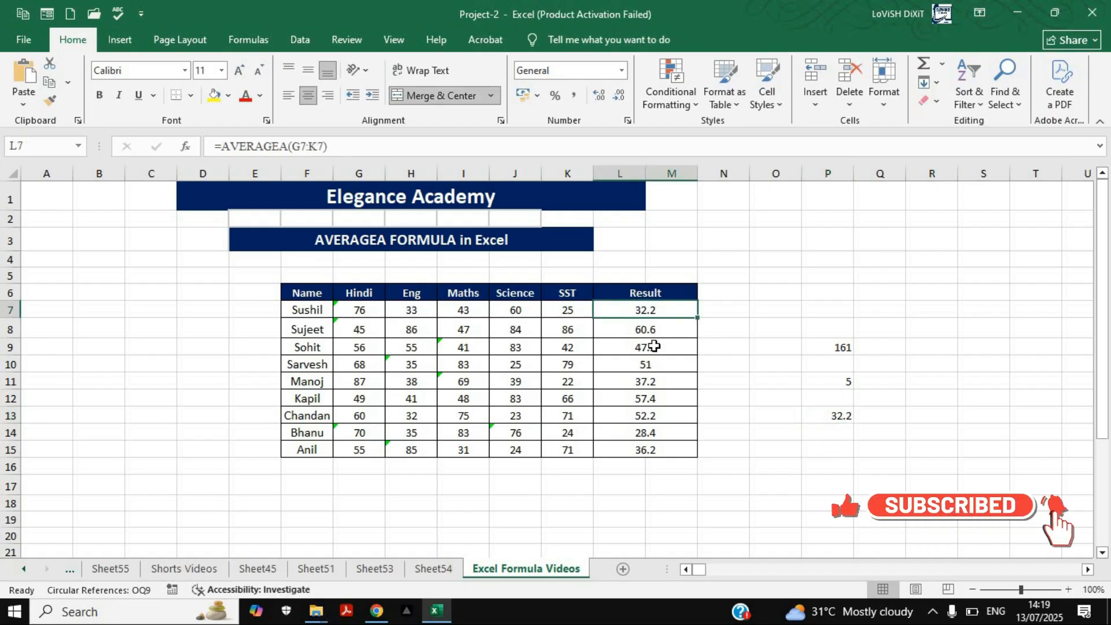
Check the second student's AVERAGEA formula in L8 and read the sum of the numeric marks in H8:K8
{"action": "left_click", "coordinate": [318, 330]}
{"action": "left_click", "coordinate": [645, 336]}
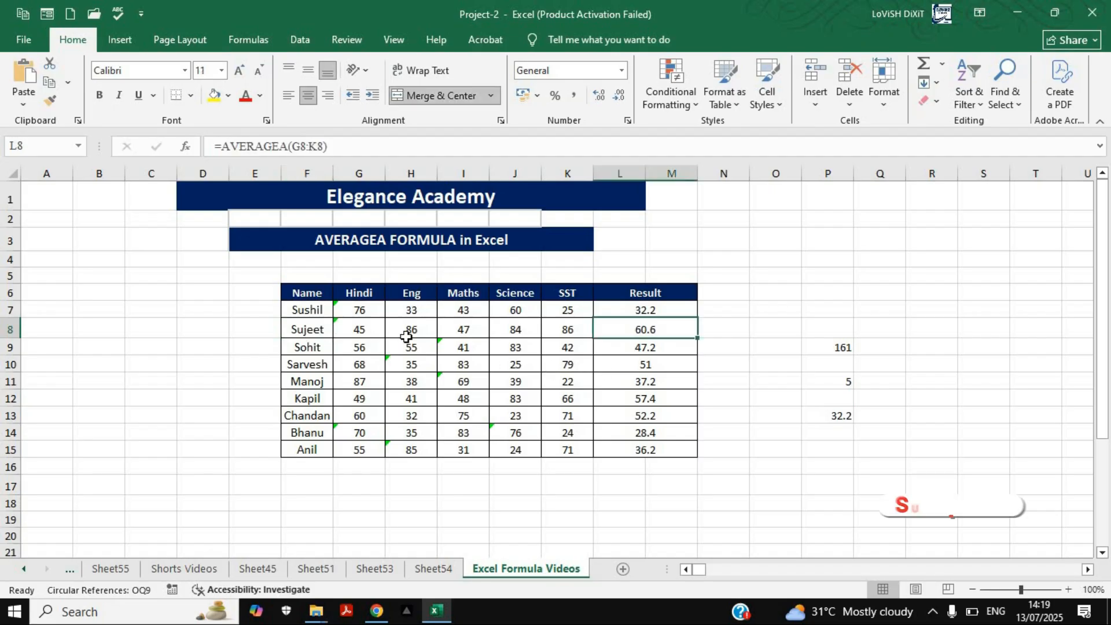
{"action": "left_click_drag", "start_coordinate": [411, 328], "coordinate": [567, 329]}
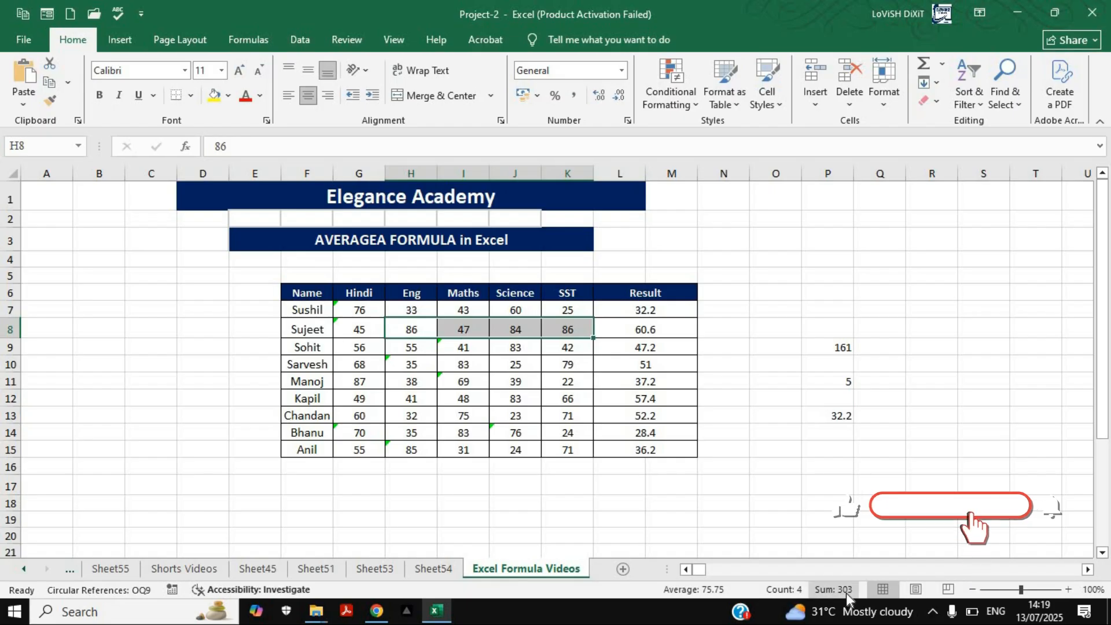
Calculate the second student's average manually in P15 with the formula =303/5 and compare it with the result in L8
{"action": "left_click", "coordinate": [824, 435]}
{"action": "left_click", "coordinate": [815, 453]}
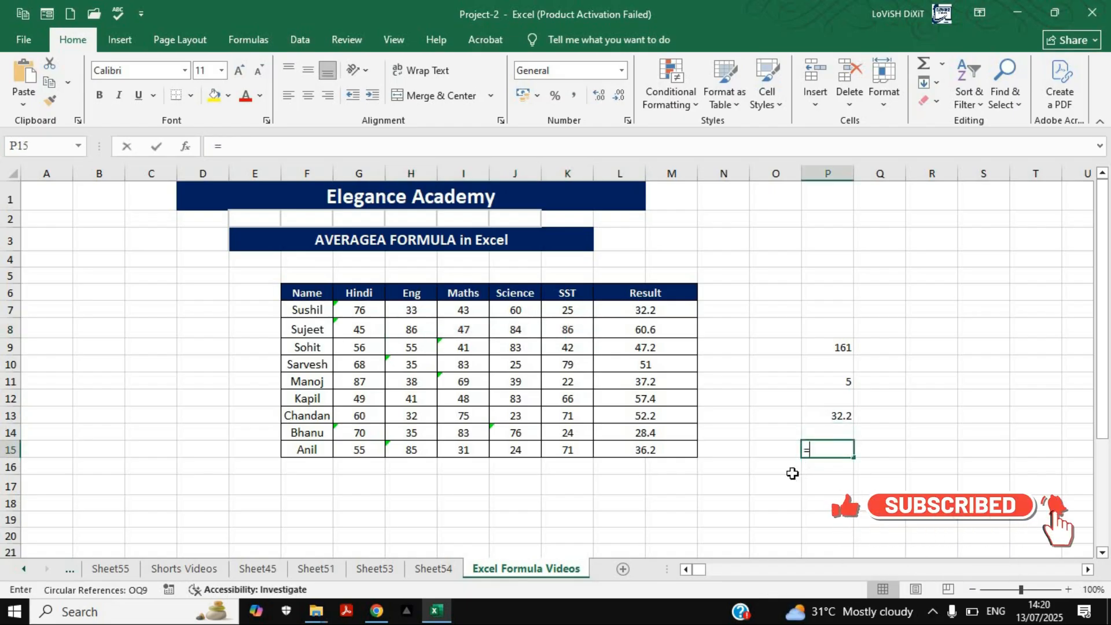
{"action": "type", "text": "="}
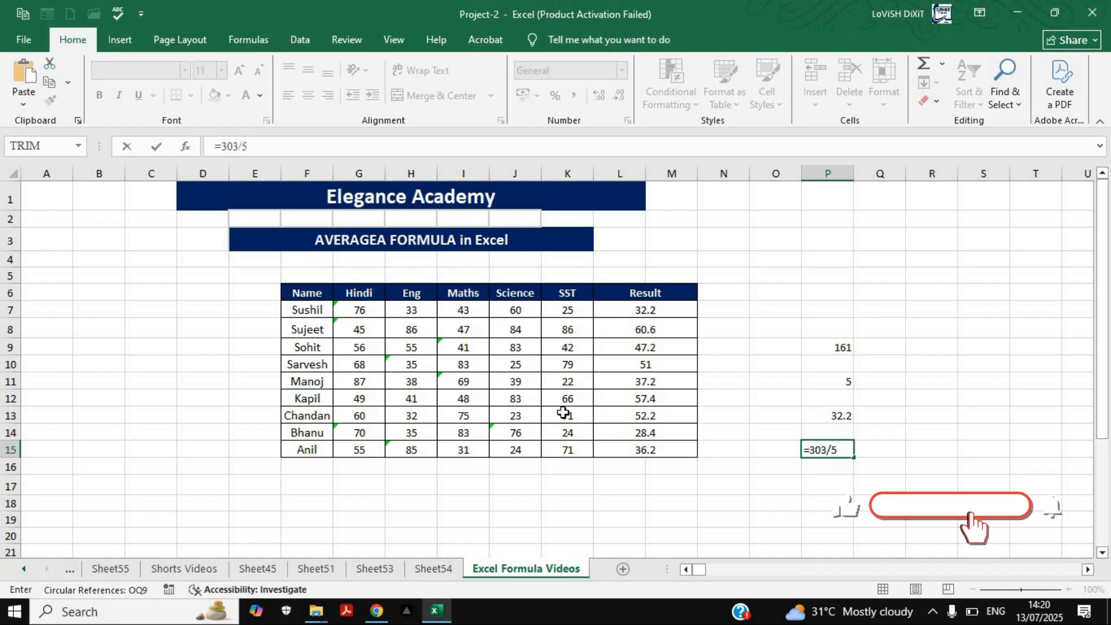
{"action": "key", "text": "Return"}
{"action": "left_click", "coordinate": [834, 452]}
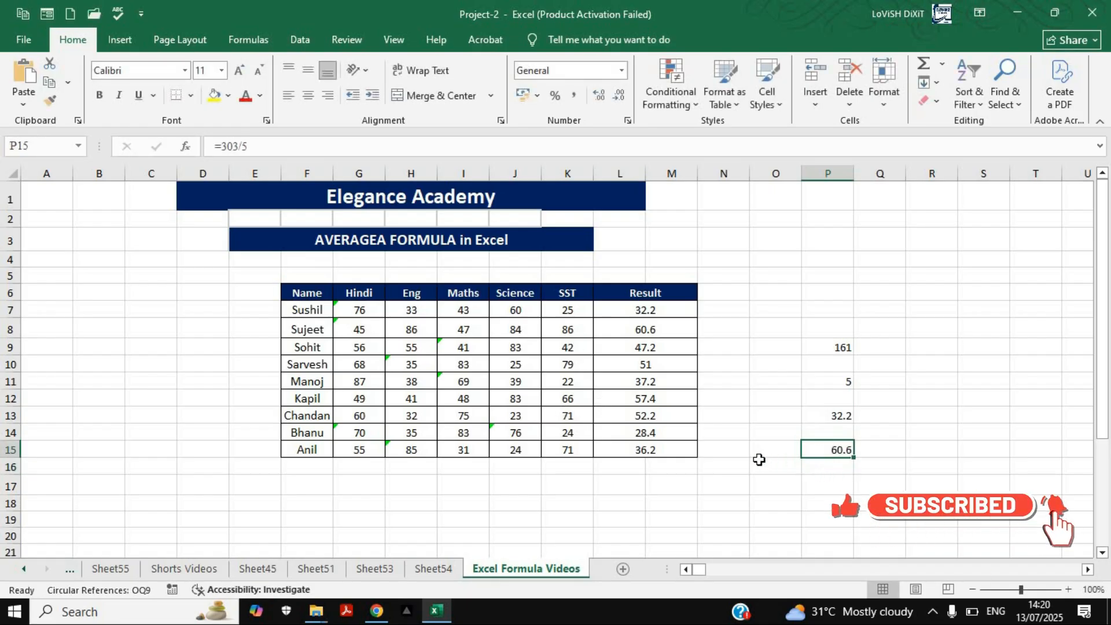
{"action": "left_click", "coordinate": [650, 331]}
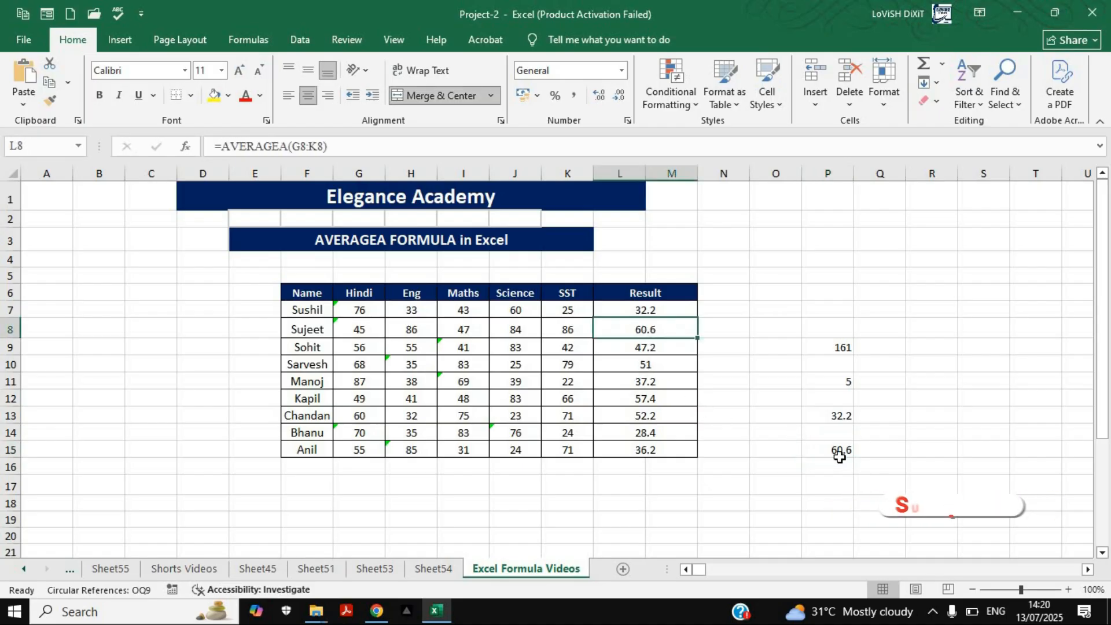
Convert the second student's Hindi mark in G8 from text to the number 45 by removing its leading apostrophe
{"action": "left_click", "coordinate": [358, 331]}
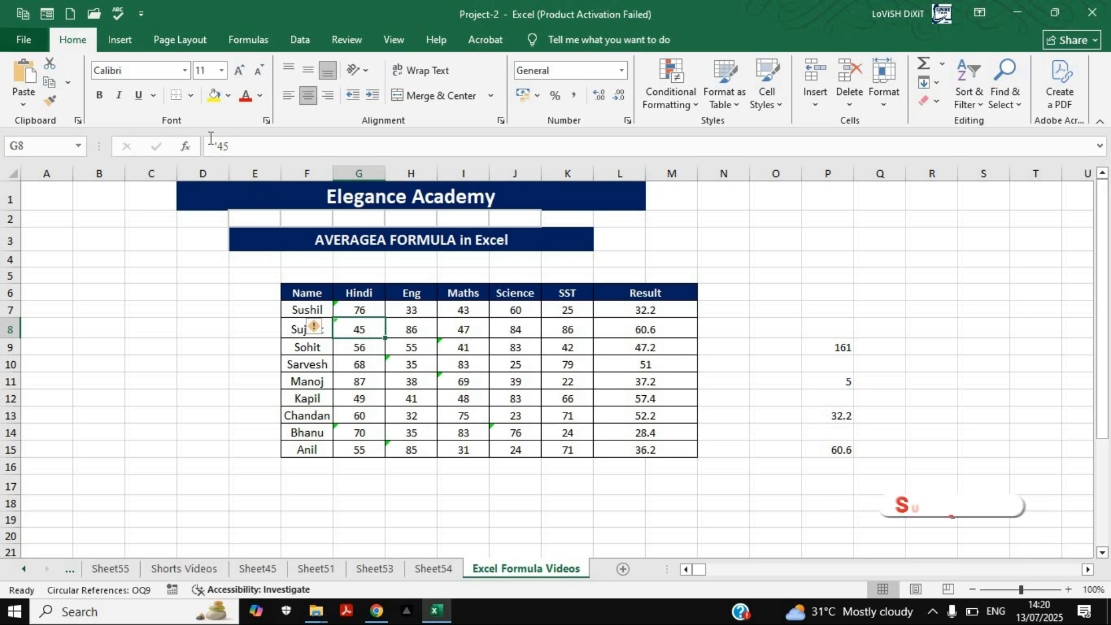
{"action": "left_click", "coordinate": [226, 145]}
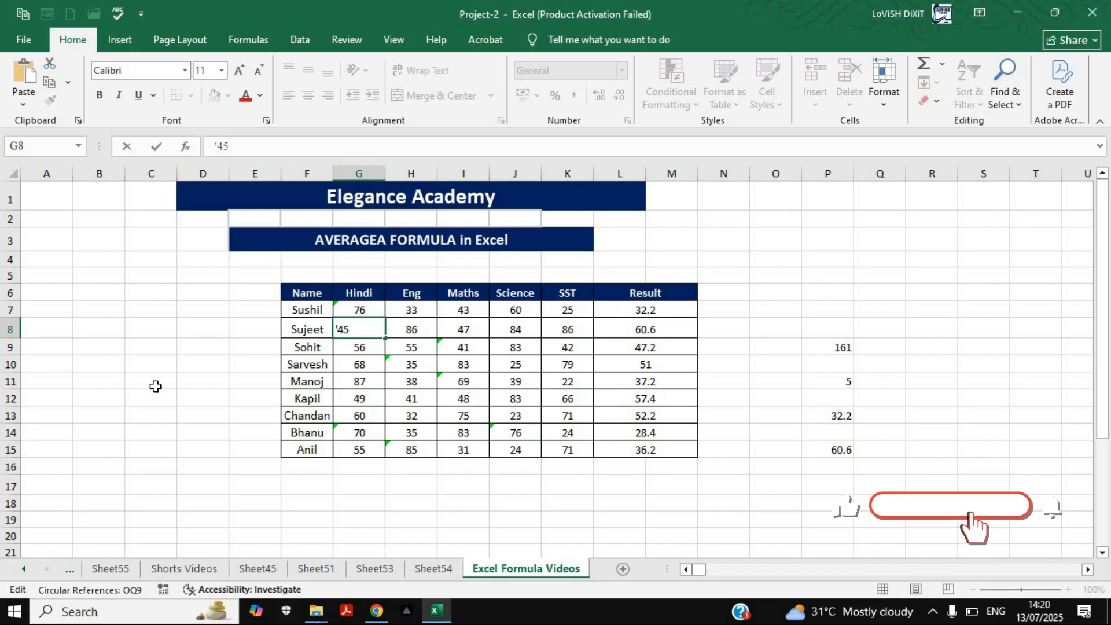
{"action": "key", "text": "BackSpace"}
{"action": "left_click", "coordinate": [460, 417]}
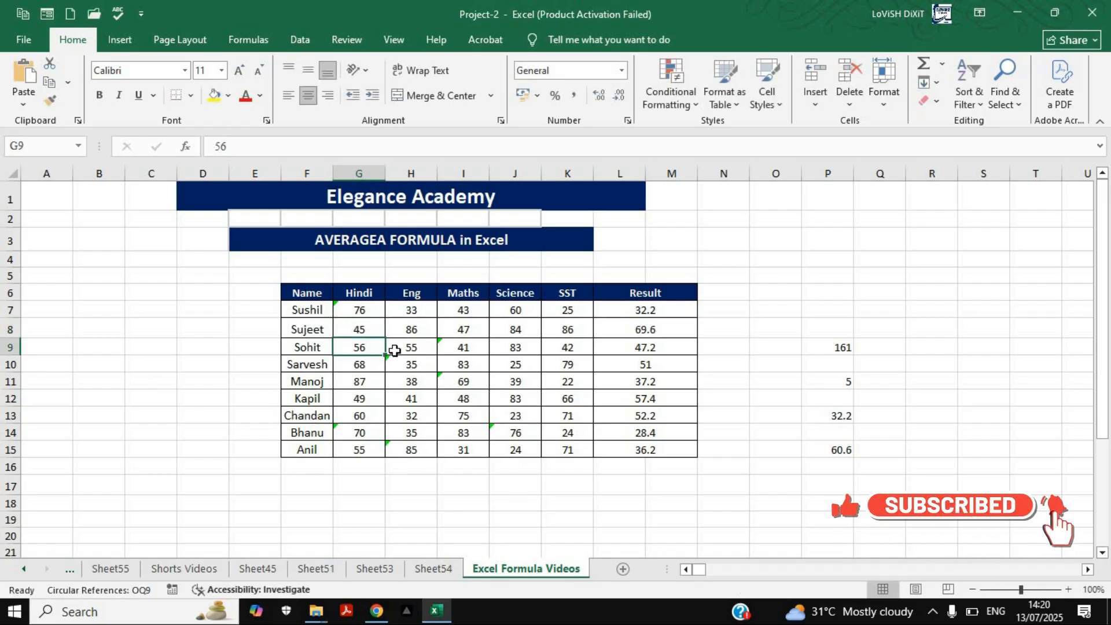
{"action": "left_click", "coordinate": [369, 329]}
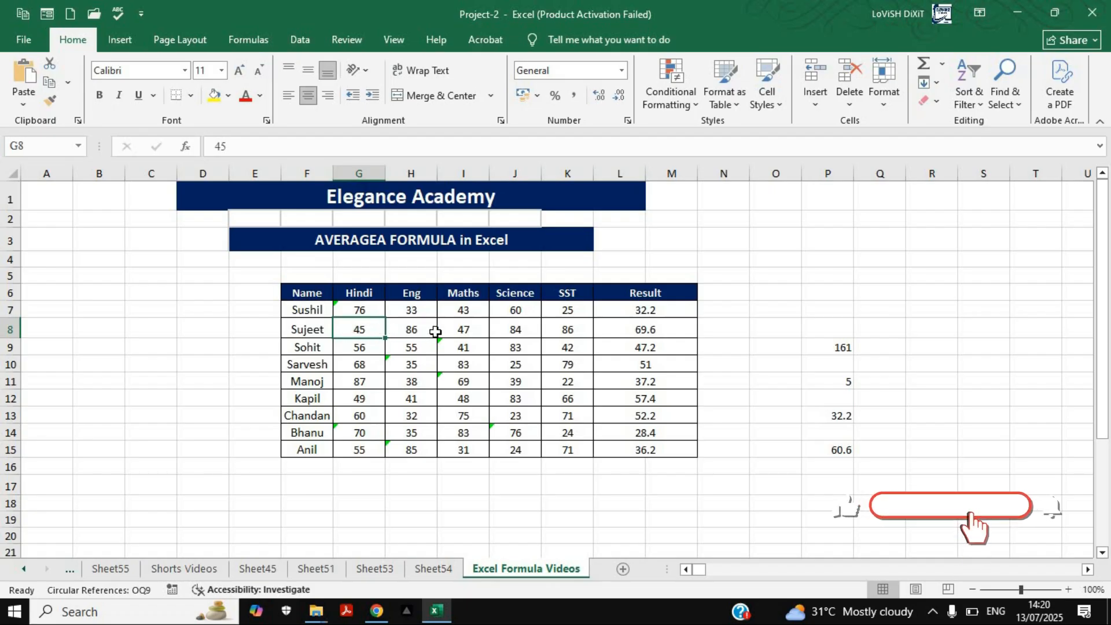
Compare the recalculated result in L8 with the manual average in P15 and the sum, count and average of G8:K8
{"action": "left_click", "coordinate": [647, 331]}
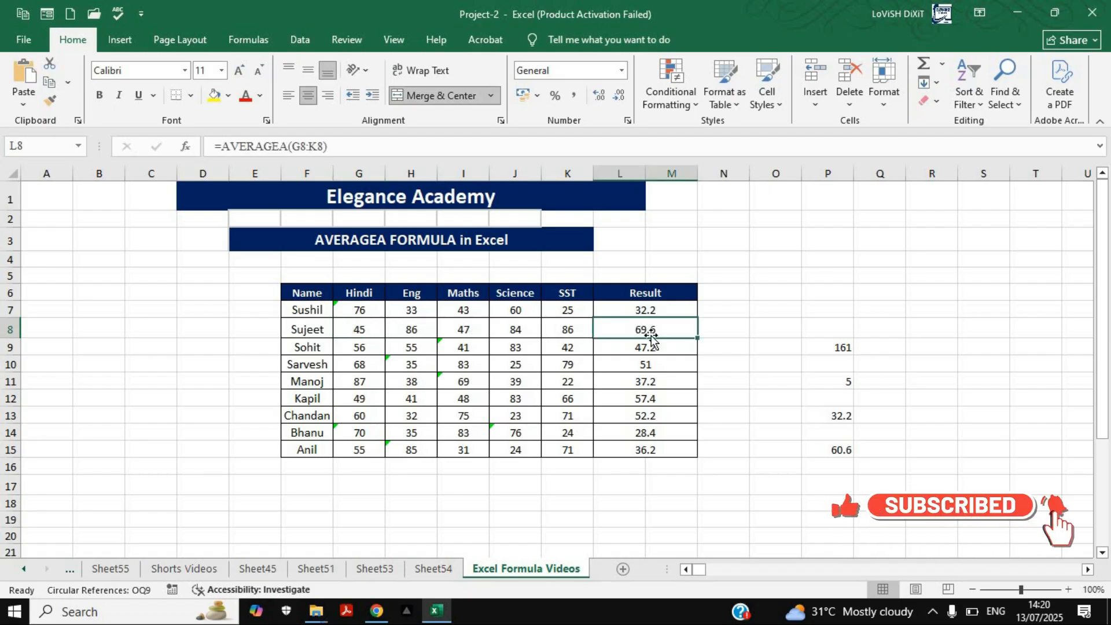
{"action": "left_click", "coordinate": [844, 449]}
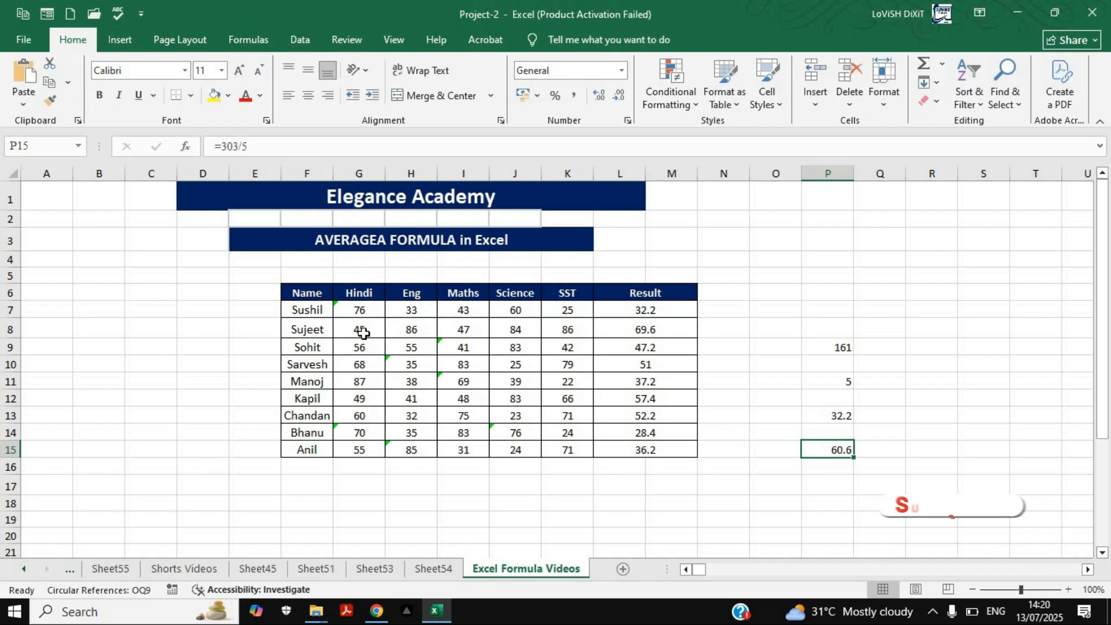
{"action": "left_click_drag", "start_coordinate": [358, 329], "coordinate": [567, 330]}
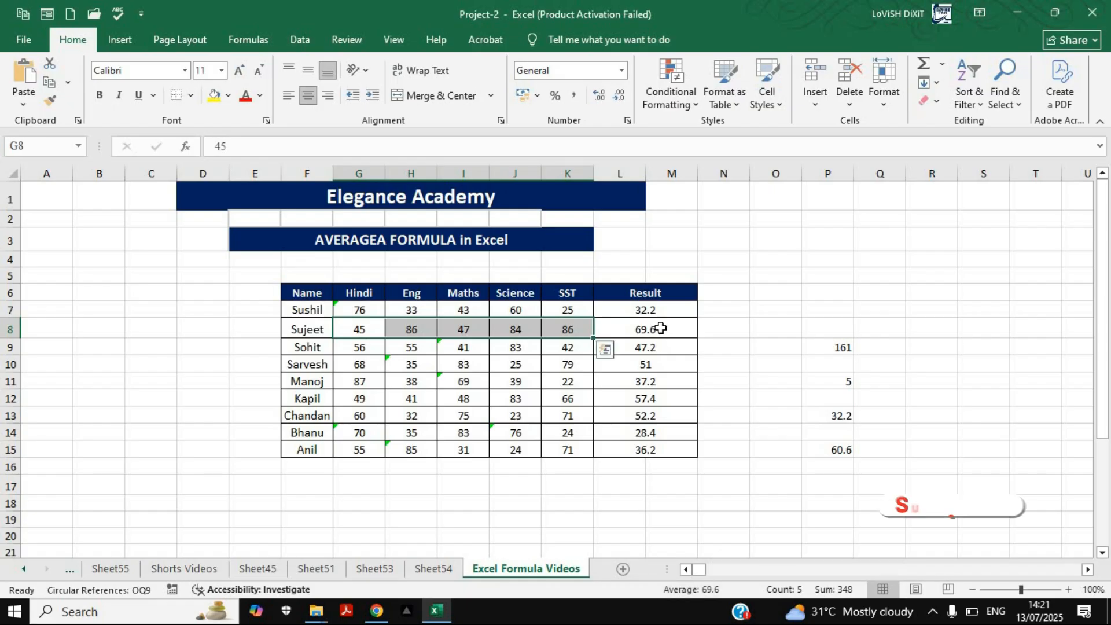
{"action": "left_click", "coordinate": [661, 330]}
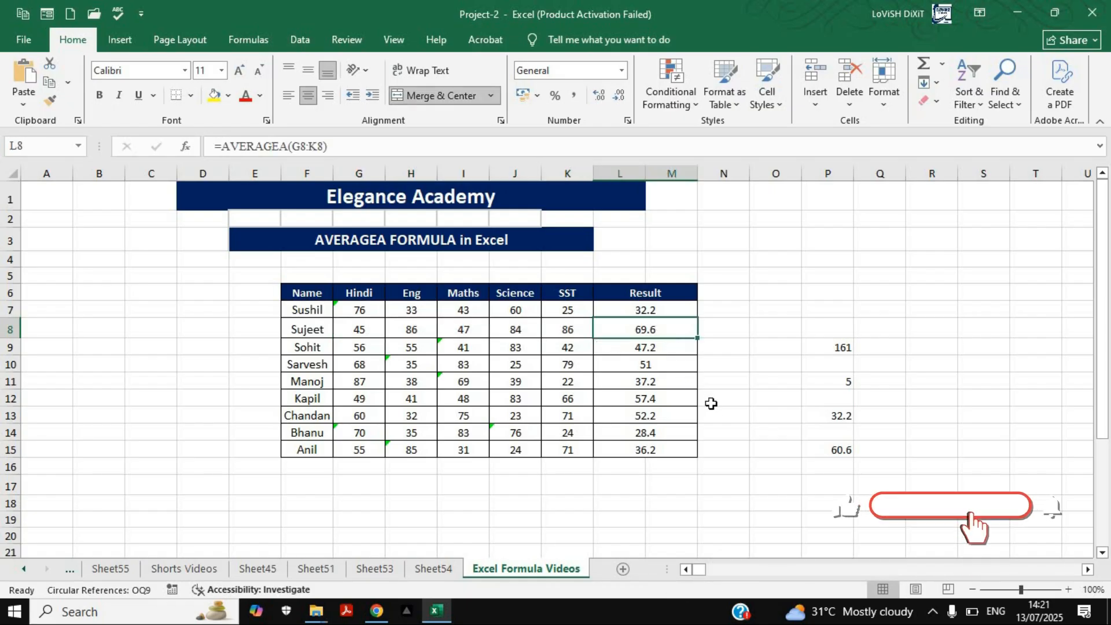
{"action": "left_click", "coordinate": [726, 435]}
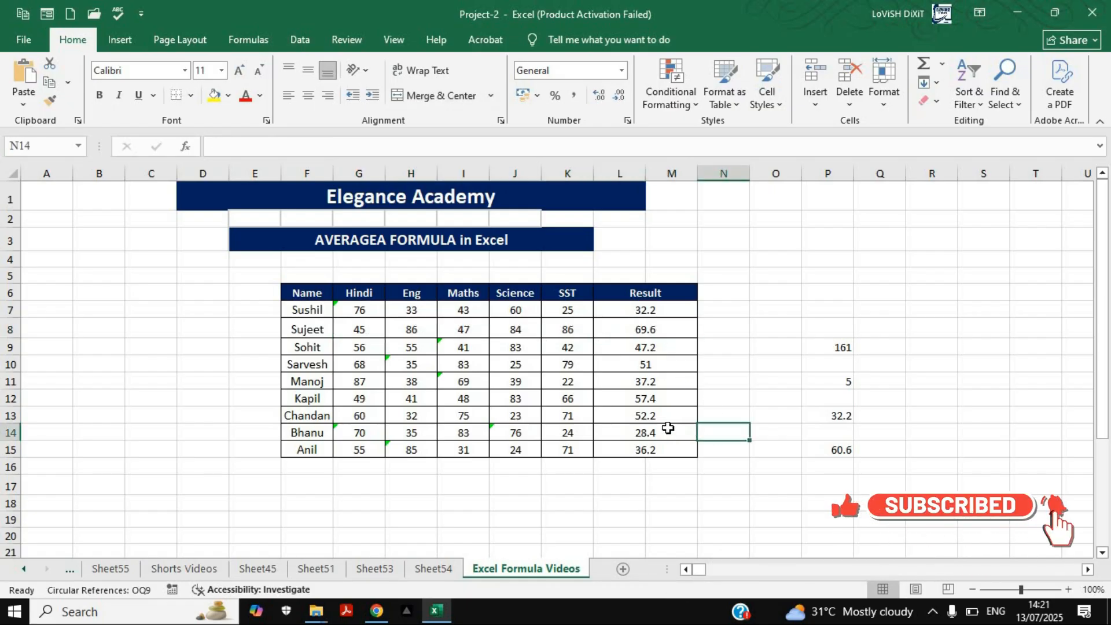